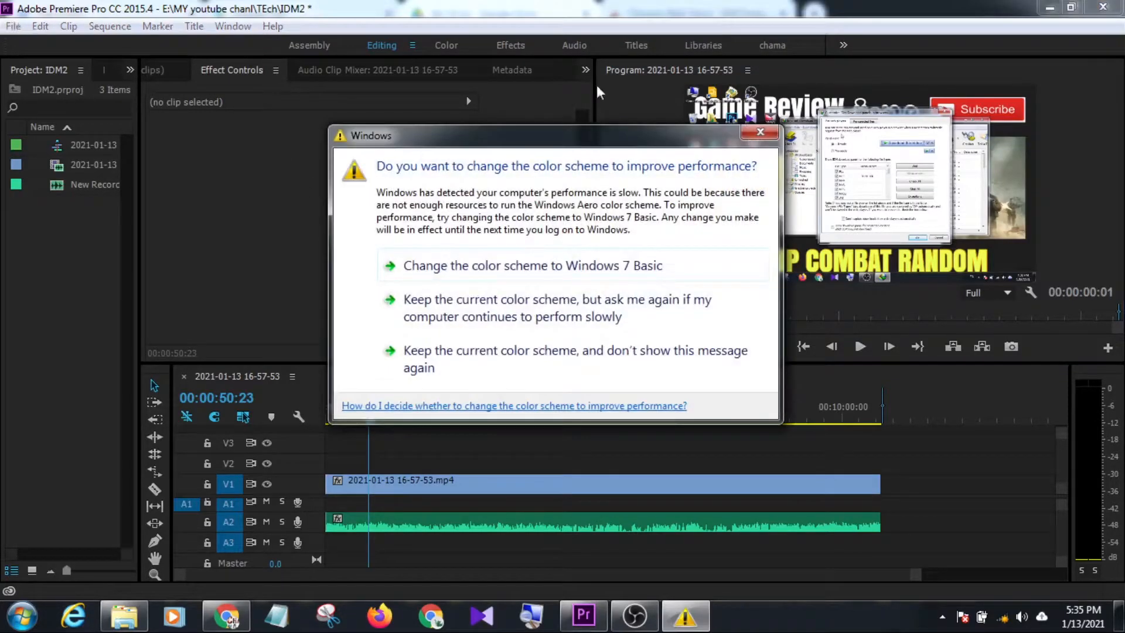
Step: Change the Windows color scheme to Windows 7 Basic and select the audio clip on track A2
left_click(597, 265)
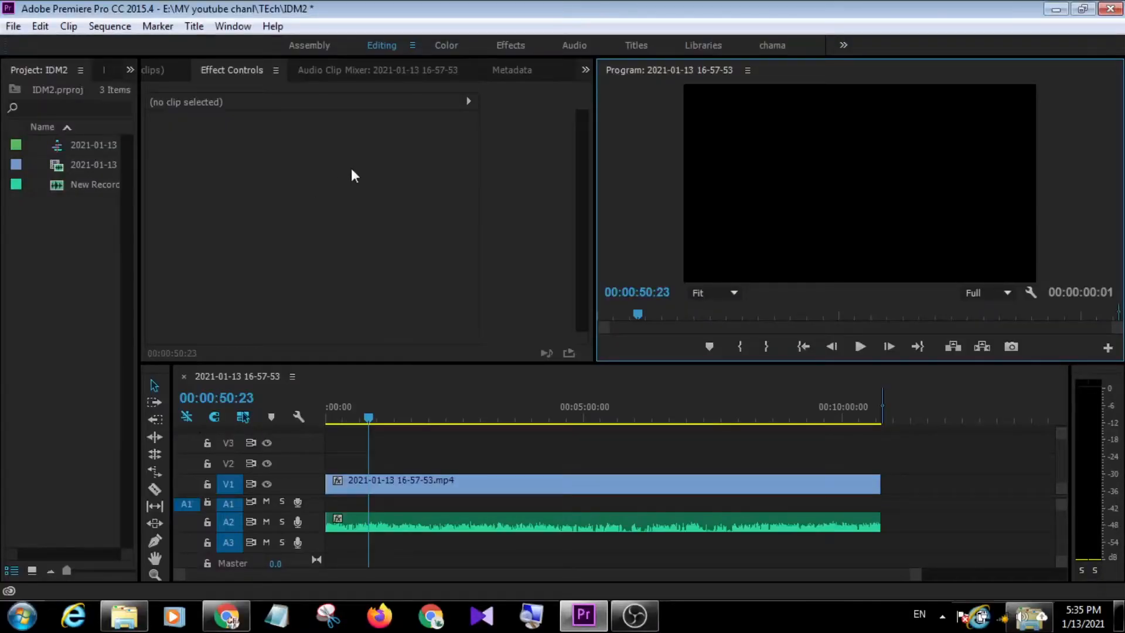
left_click(600, 480)
left_click(571, 526)
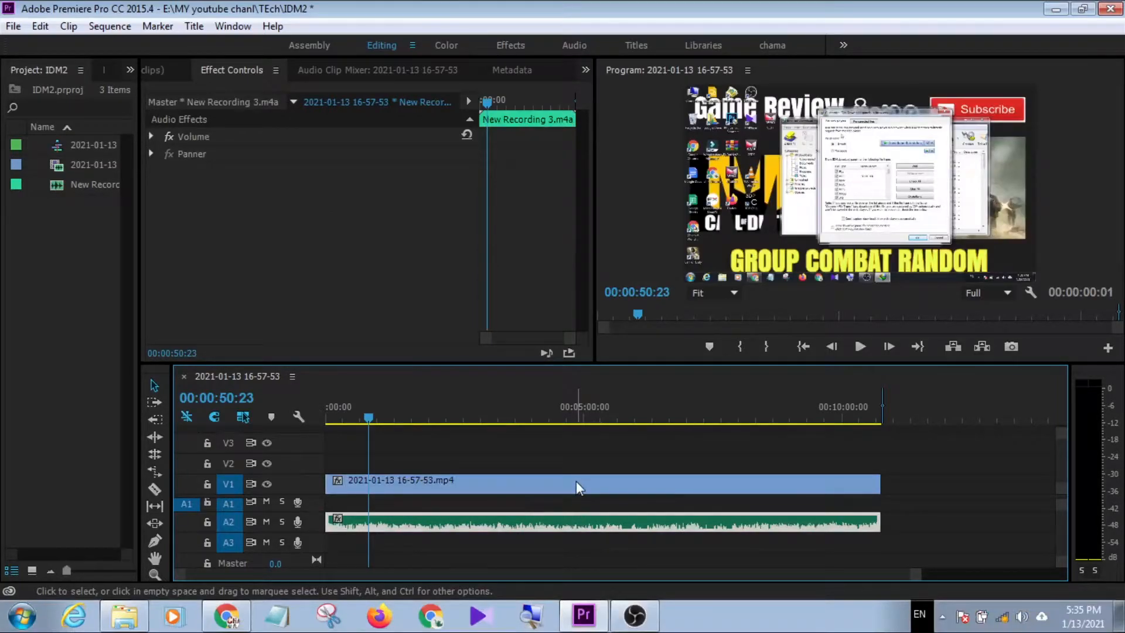
left_click(575, 480)
left_click(571, 529)
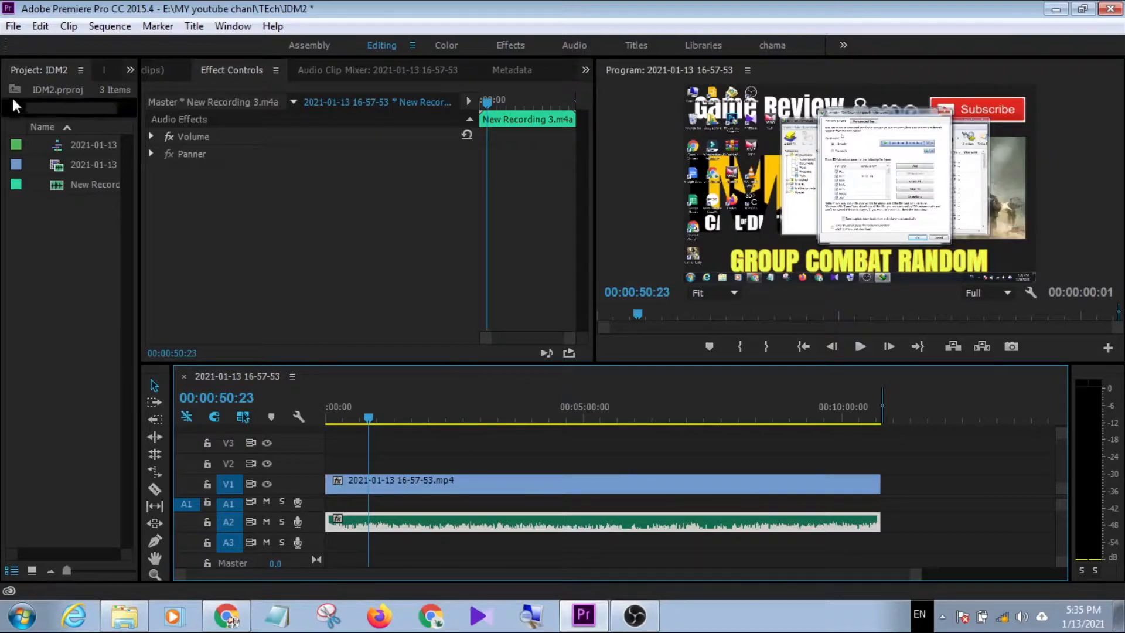
Step: Bring up the effects library and collapse its Audio Effects, Crossfade and Audio Transitions folders
left_click(31, 71)
scroll(30, 69, "down", 2)
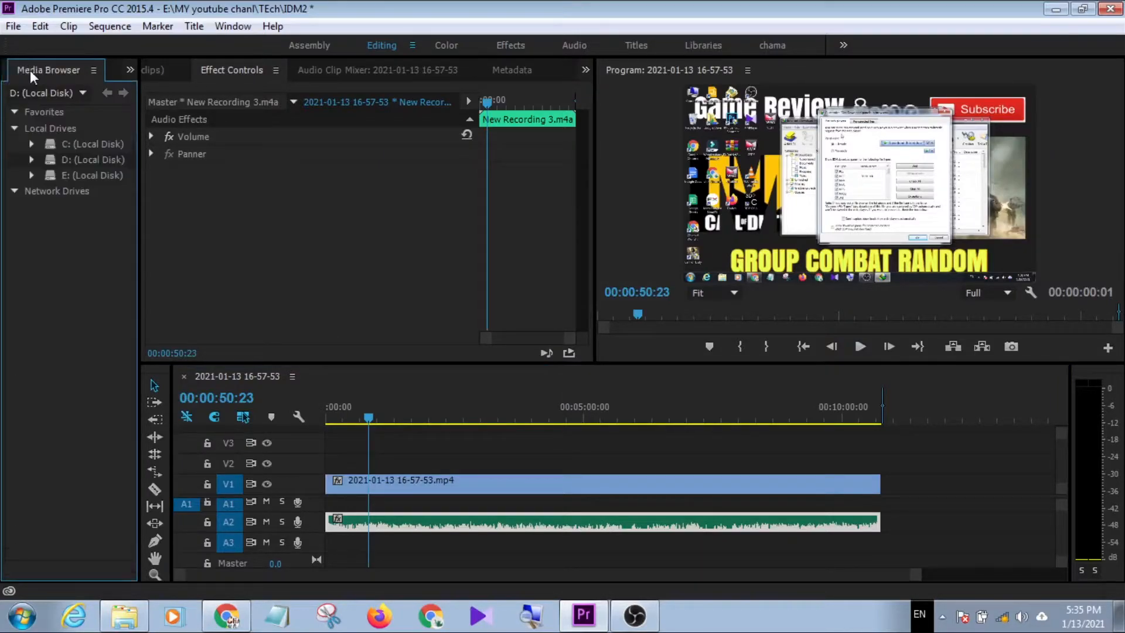
scroll(41, 72, "down", 2)
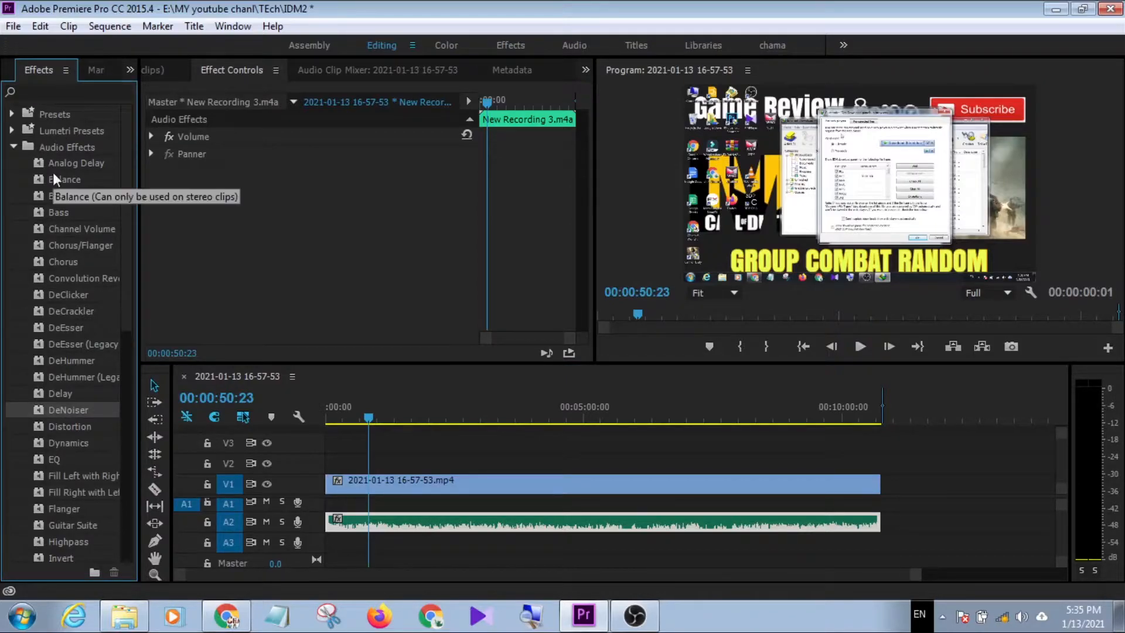
left_click(12, 148)
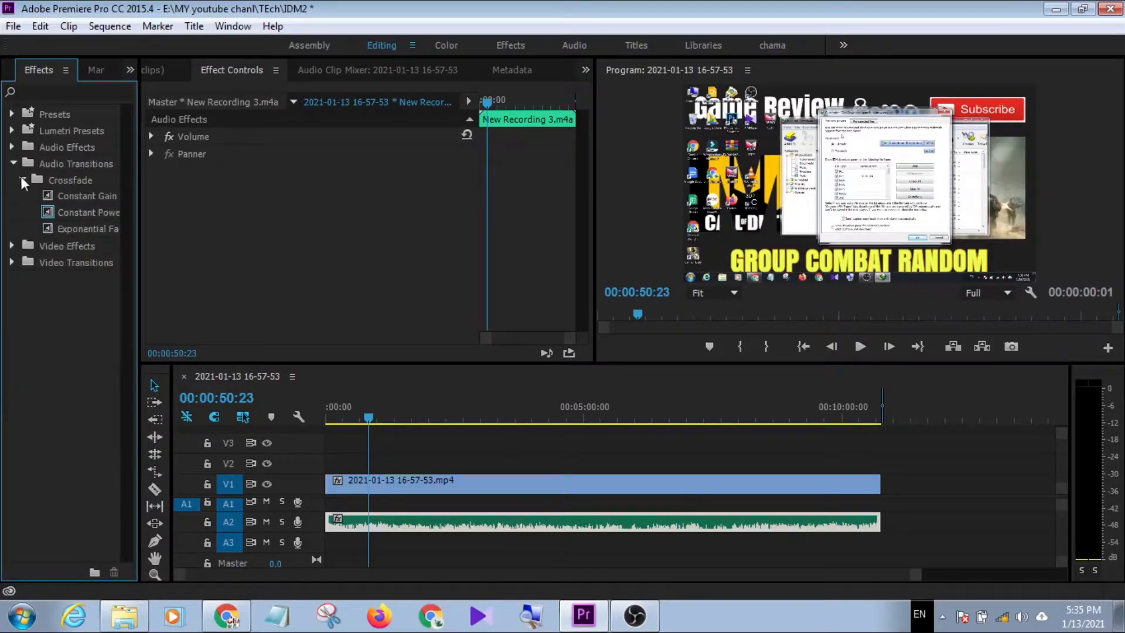
left_click(23, 181)
left_click(13, 164)
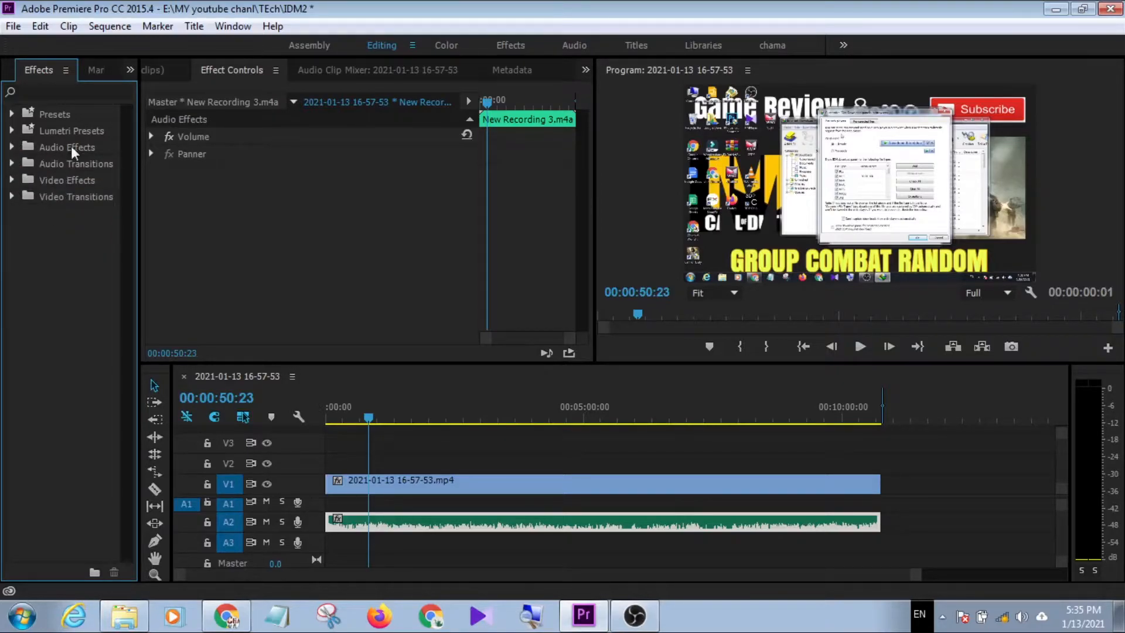
Step: Find PitchShifter among the audio effects and apply it to the New Recording 3.m4a clip on track A2
left_click(13, 148)
scroll(30, 414, "down", 3)
scroll(24, 456, "down", 1)
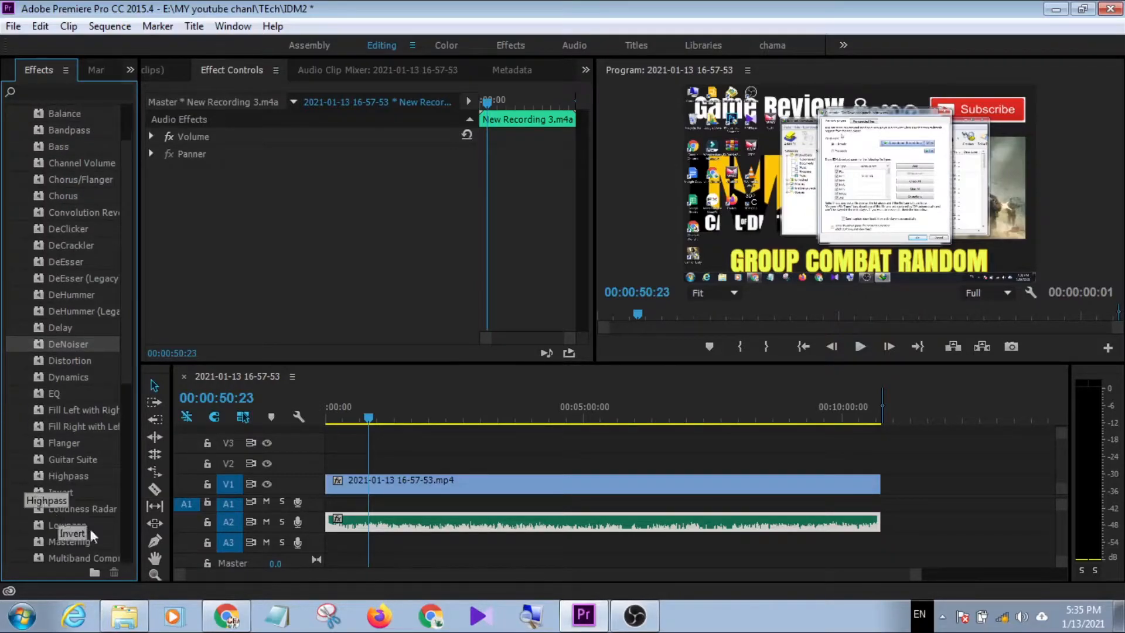
scroll(92, 518, "down", 1)
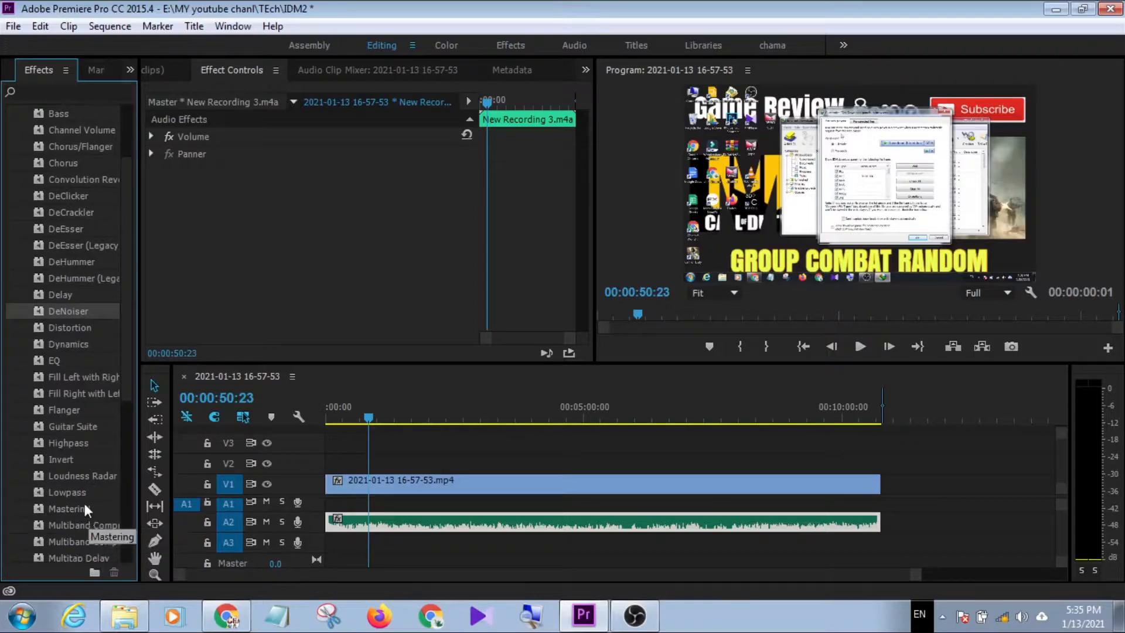
scroll(84, 505, "down", 1)
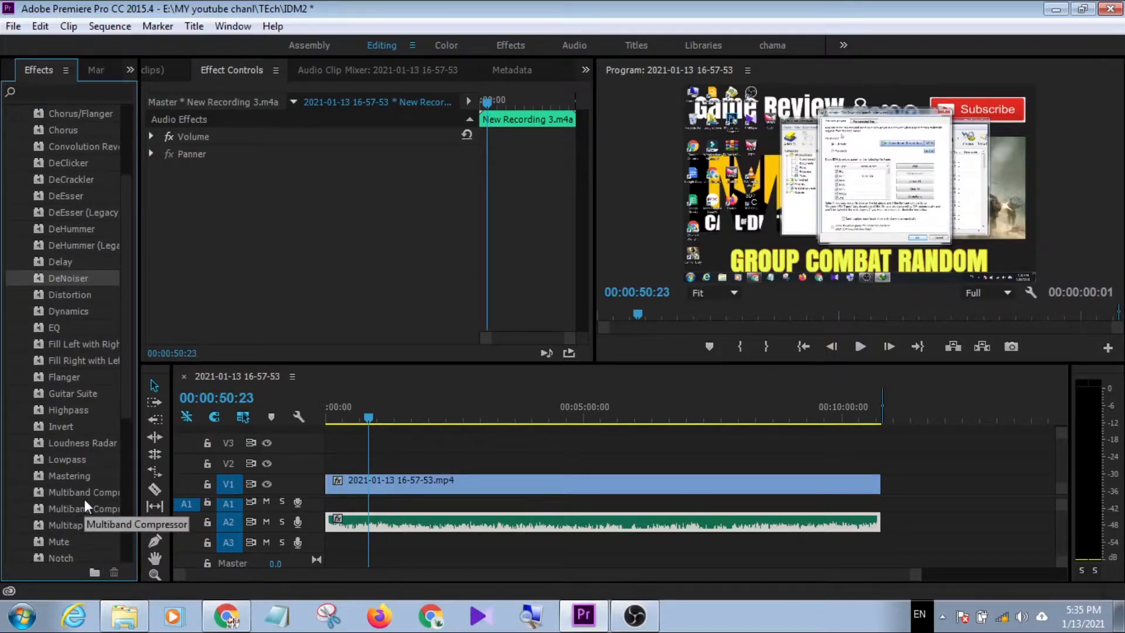
scroll(85, 499, "down", 4)
scroll(84, 498, "down", 1)
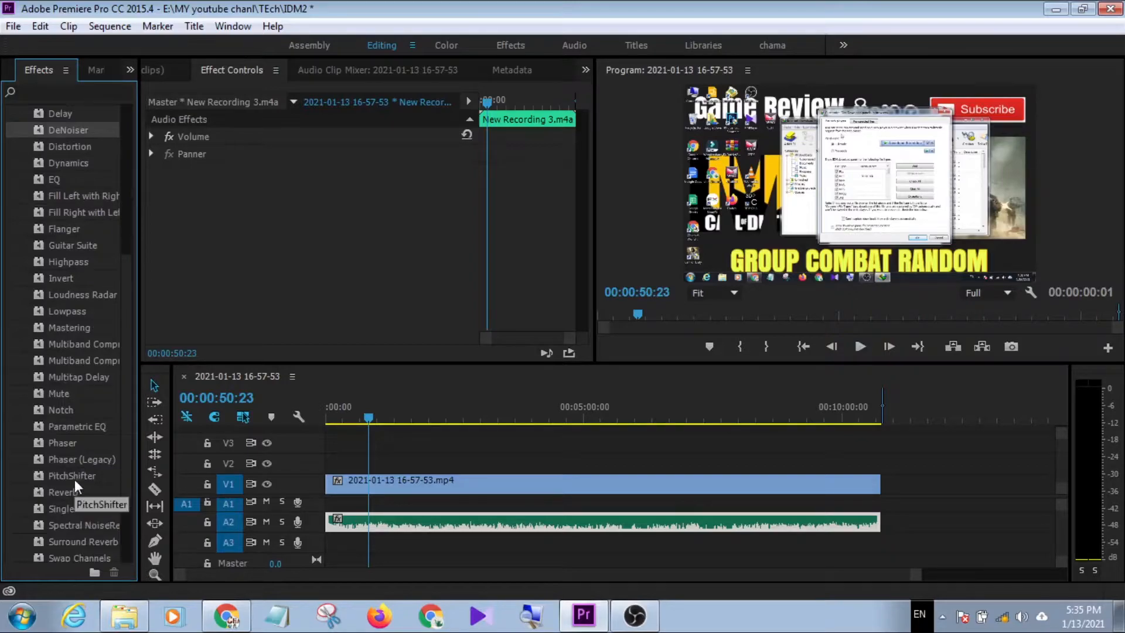
left_click(72, 476)
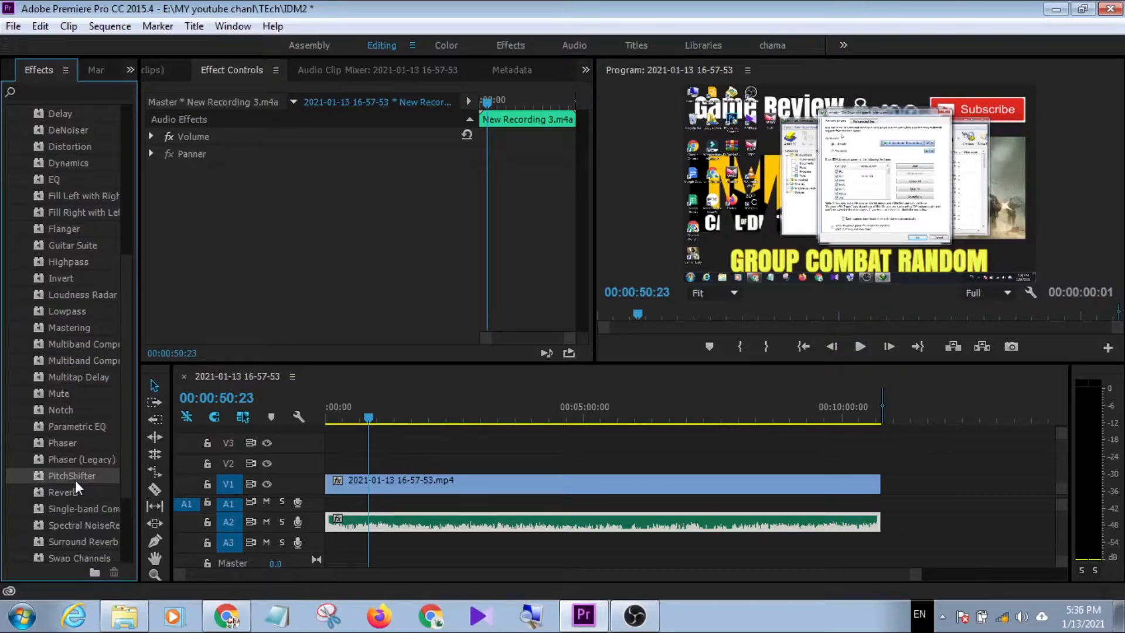
left_click_drag(72, 476, 457, 529)
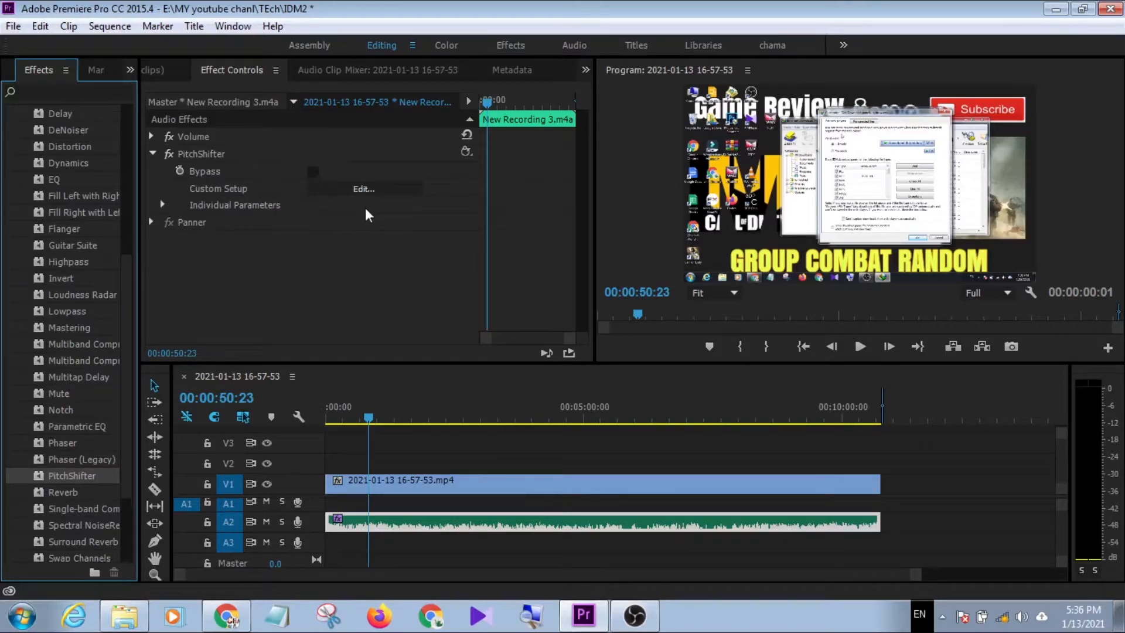
Step: Open the PitchShifter custom setup, turn off Formant Preserve, and play a short stretch of the sequence
left_click(363, 189)
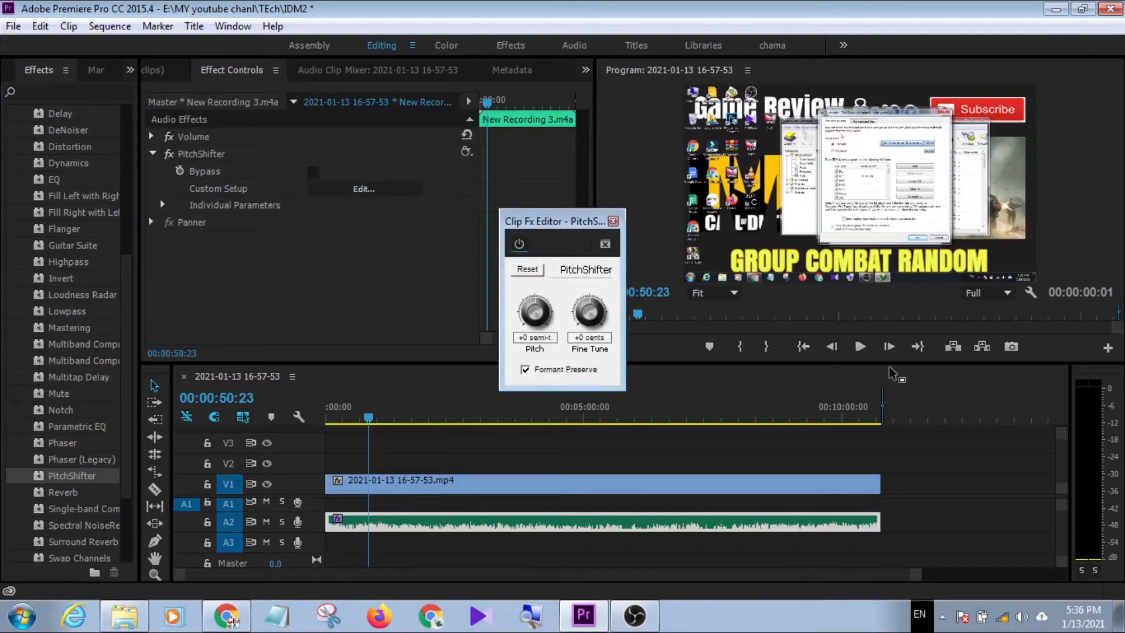
left_click(583, 371)
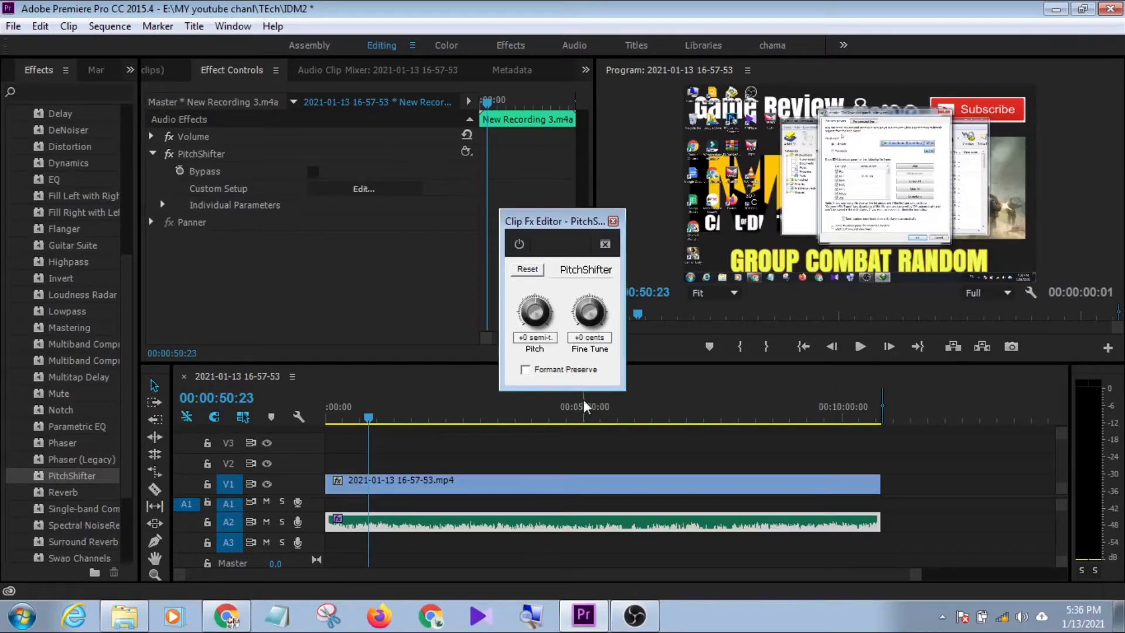
left_click(860, 347)
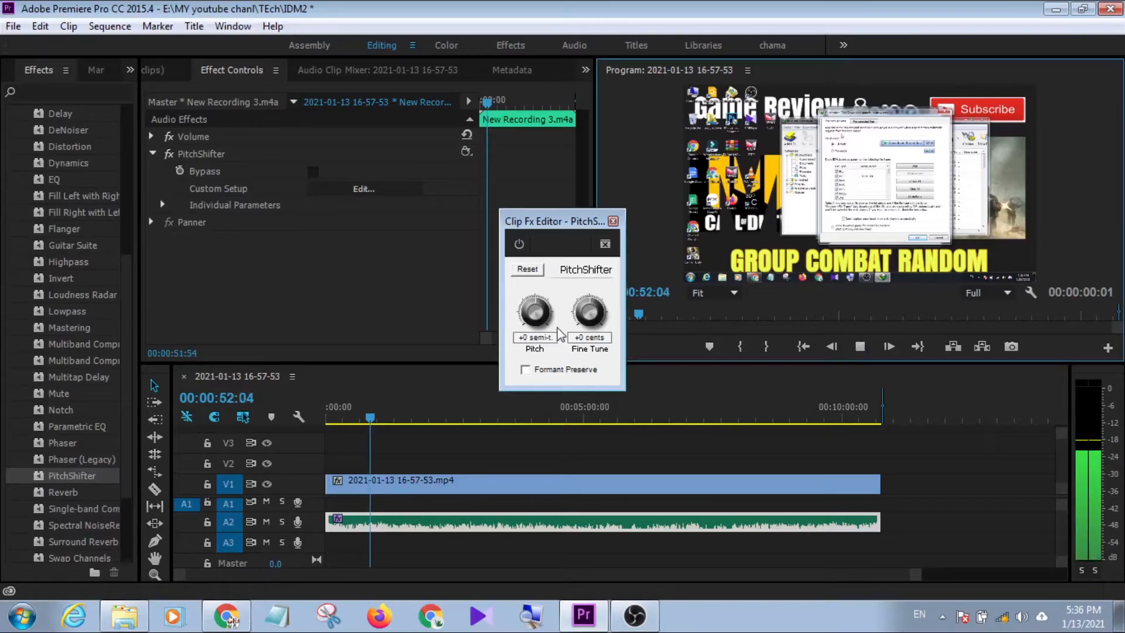
left_click(859, 347)
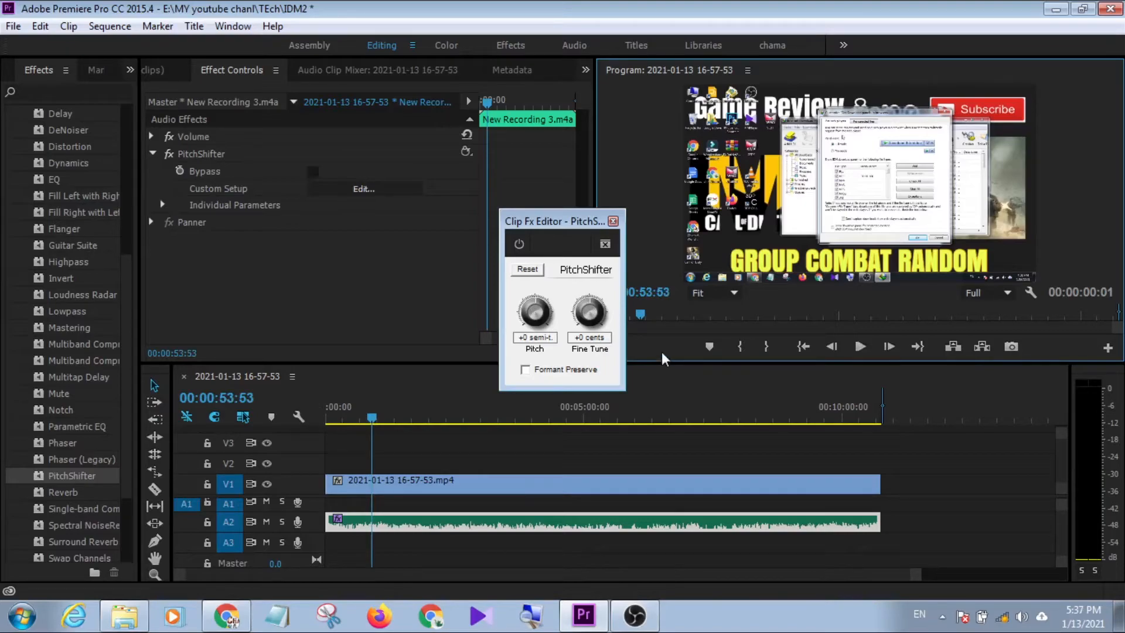
Step: Raise the PitchShifter pitch to +6 semitones during playback and play on to hear the changed voice
key("space")
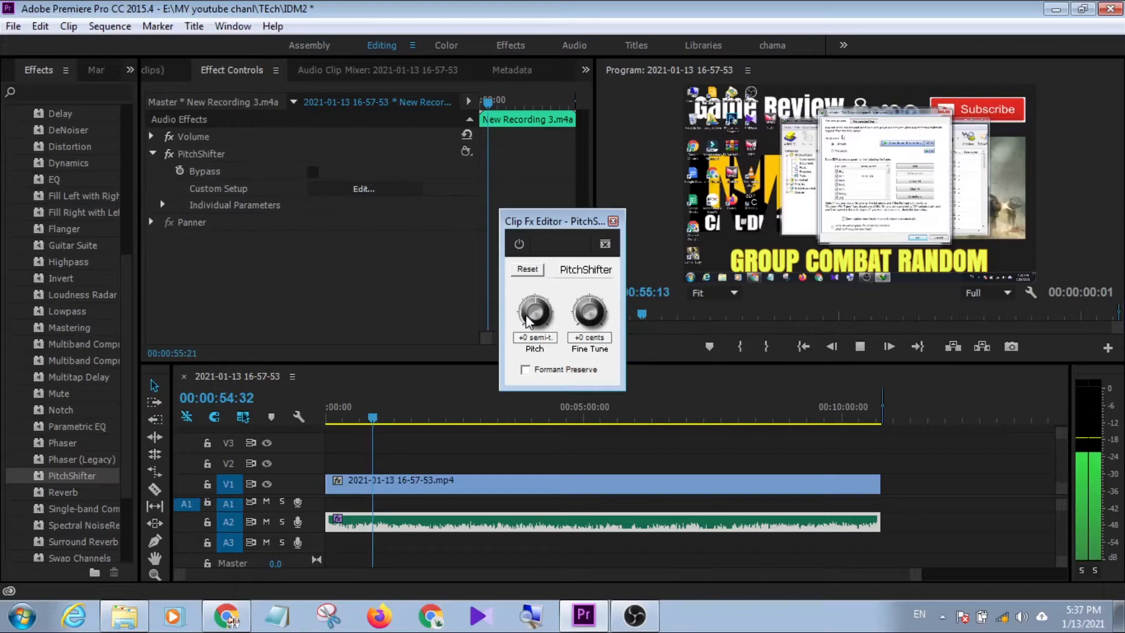
left_click_drag(527, 321, 550, 318)
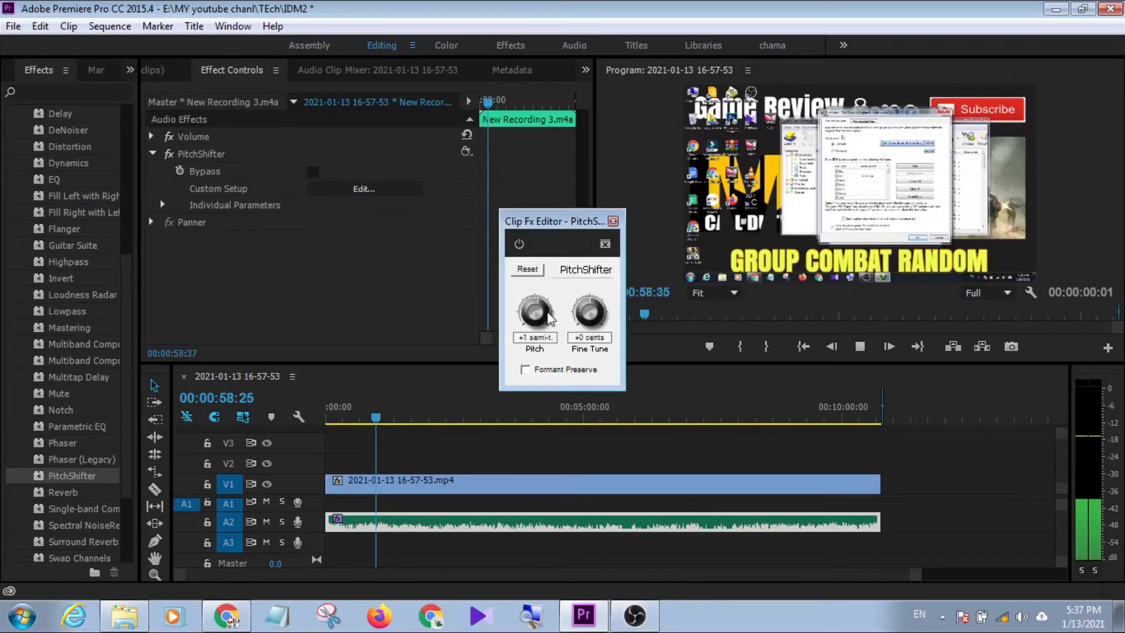
left_click_drag(549, 318, 567, 305)
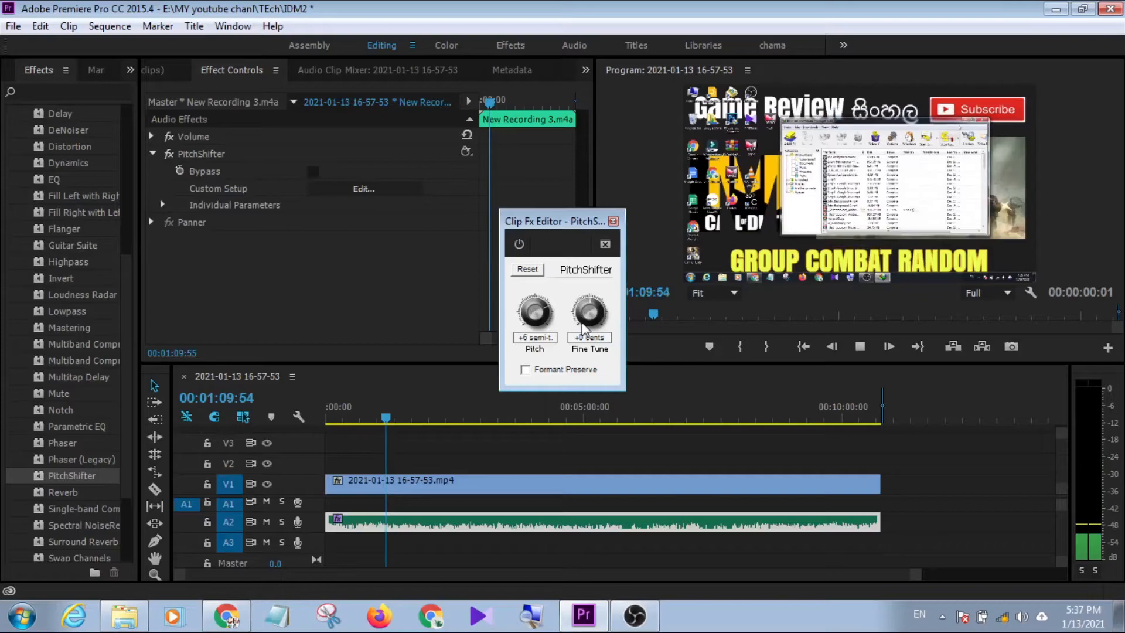
key("space")
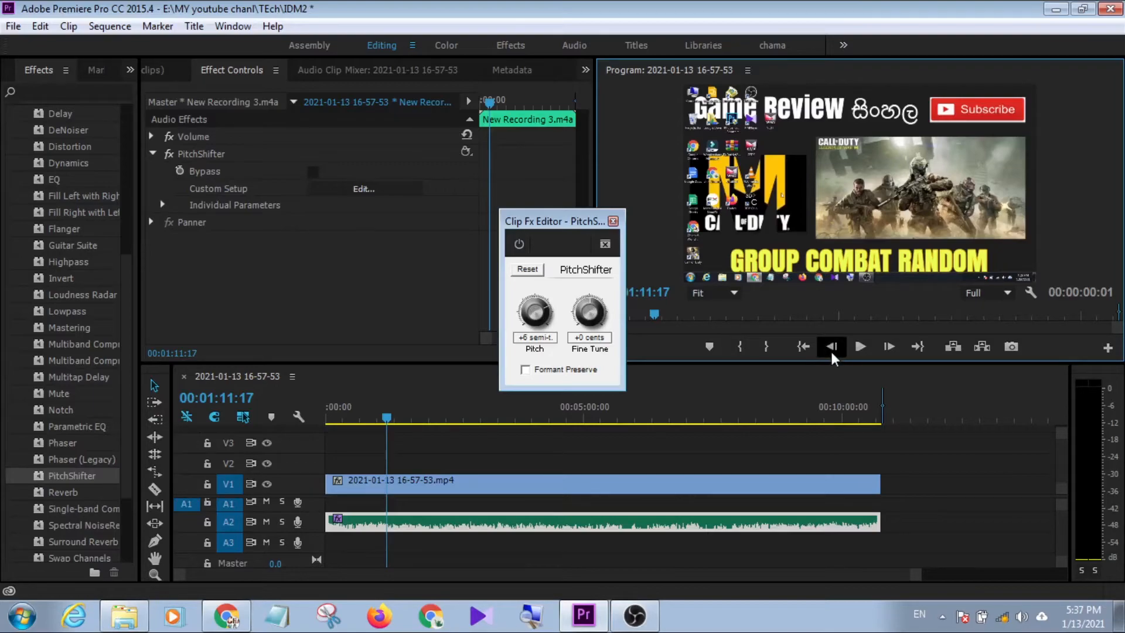
left_click(860, 346)
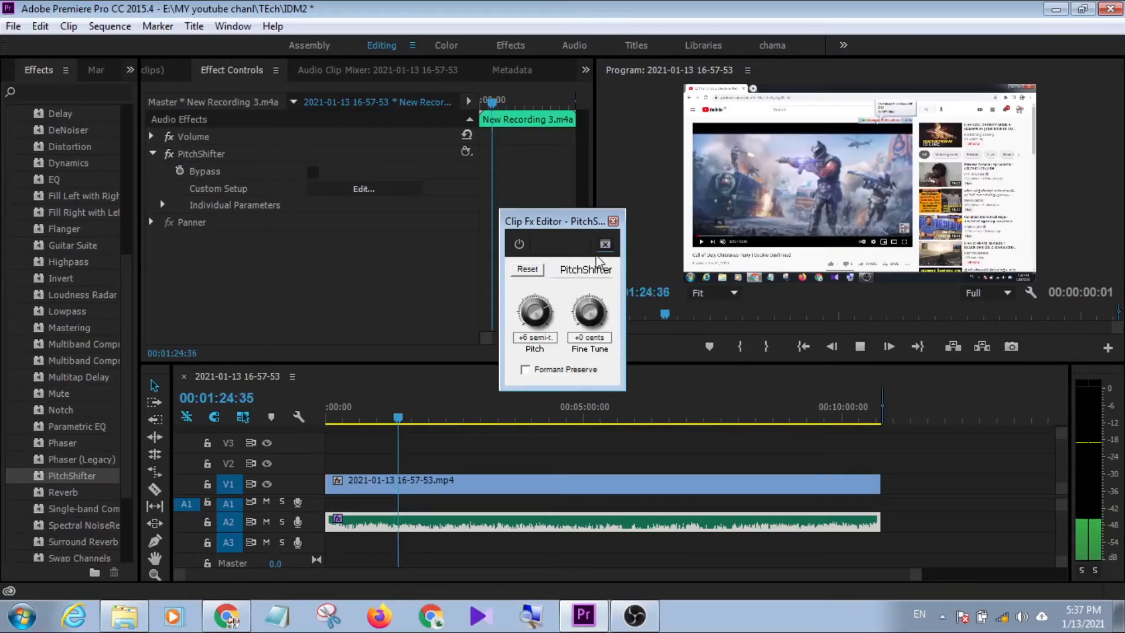
Step: Retune the PitchShifter during playback, trying -5 semitones, setting Fine Tune to +11 cents and finally Pitch to +2 semitones
left_click(605, 244)
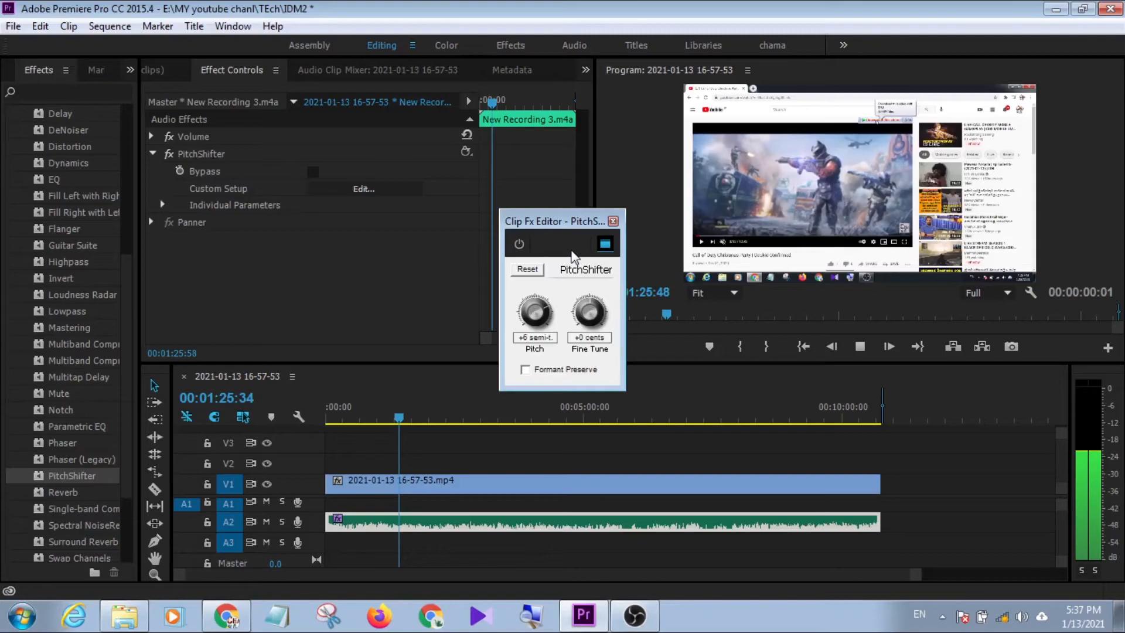
left_click_drag(534, 310, 533, 312)
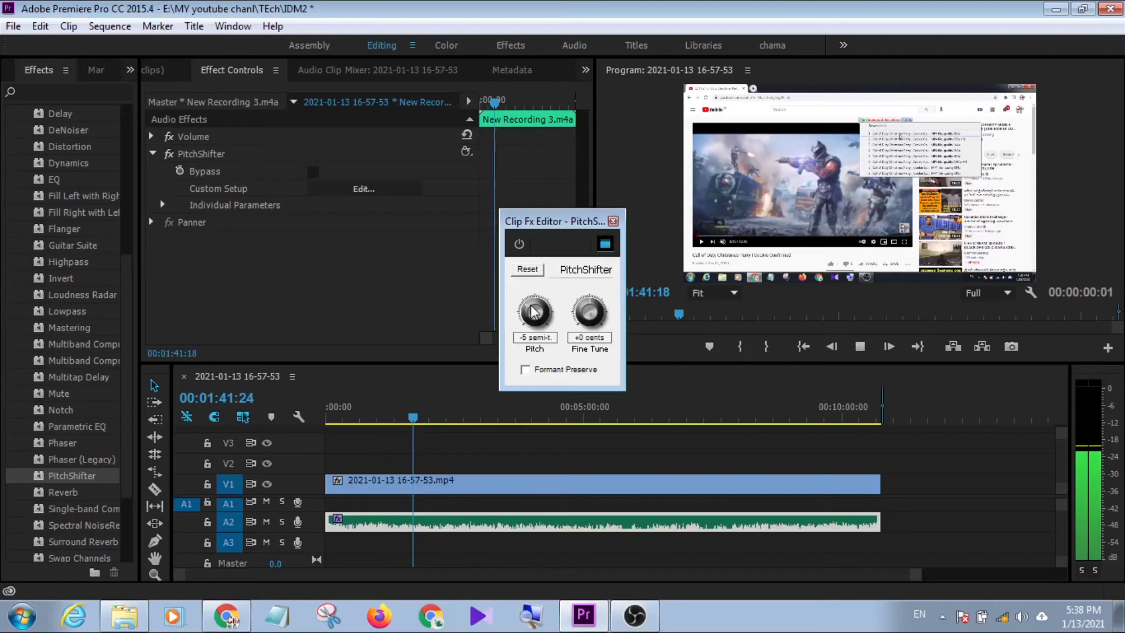
left_click_drag(589, 312, 613, 316)
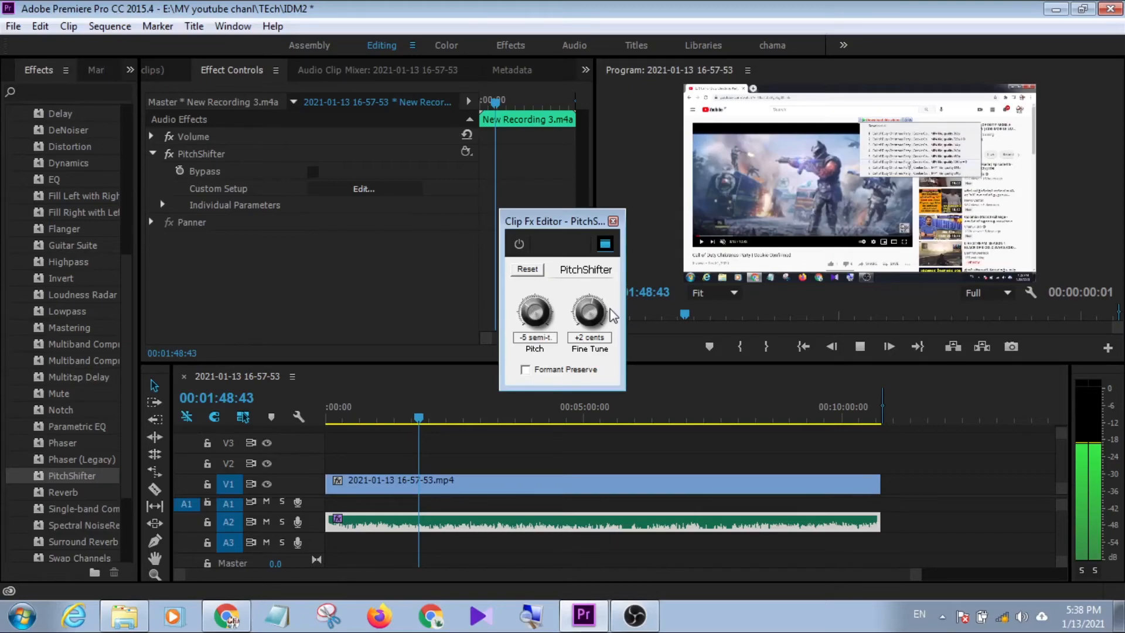
scroll(594, 313, "up", 5)
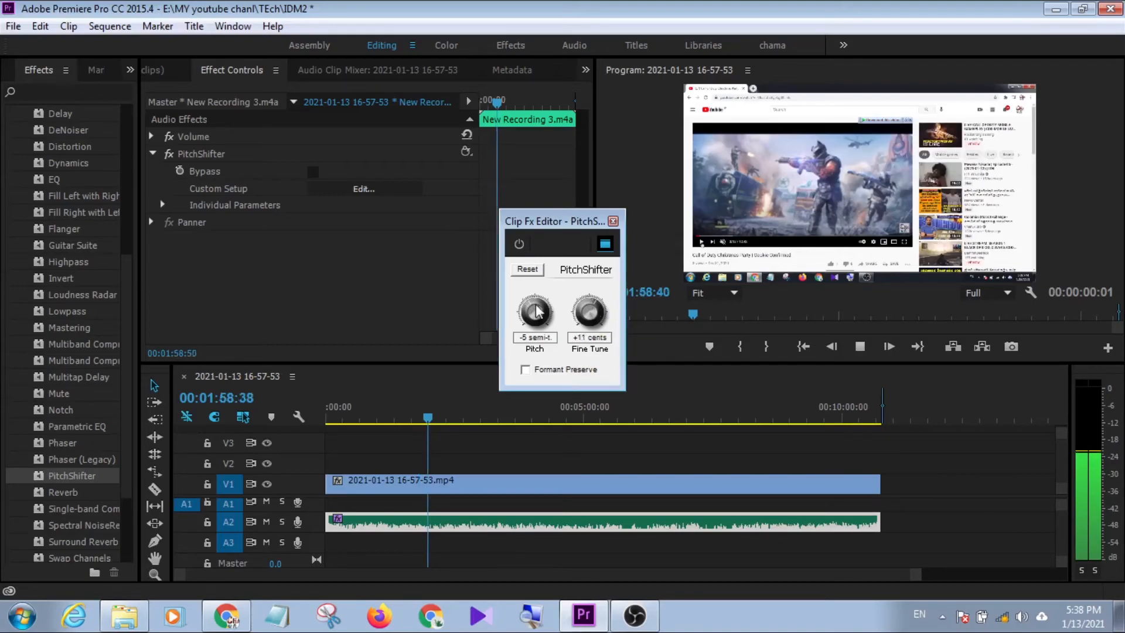
scroll(536, 312, "up", 7)
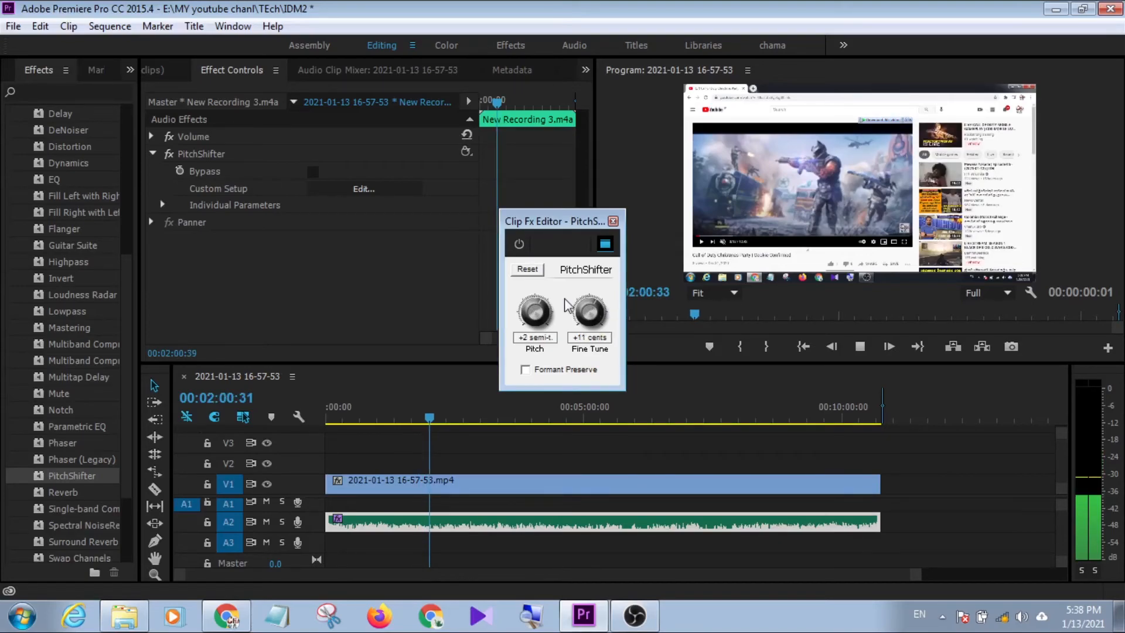